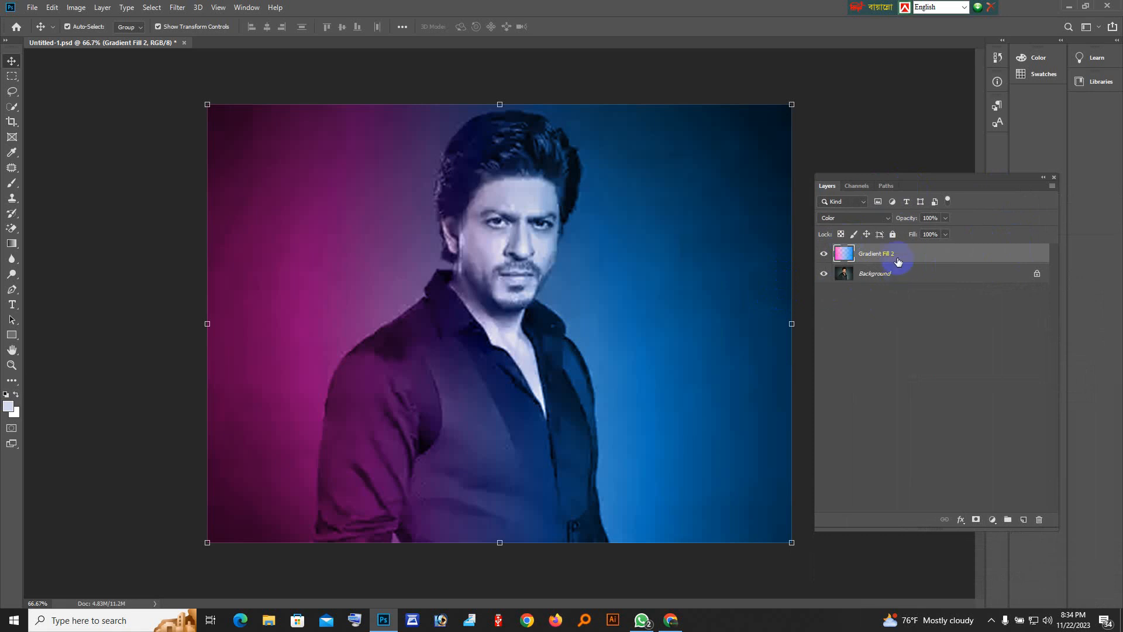
# - Delete the Gradient Fill 2 layer above the Background and move the layer list slightly upward
pyautogui.click(1039, 524)
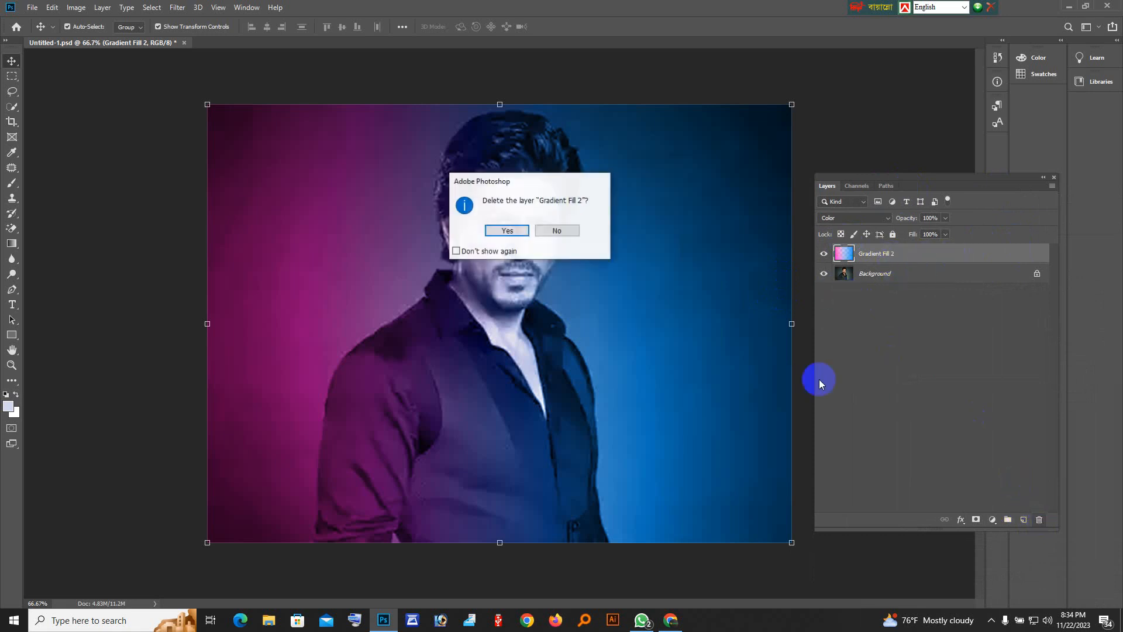
pyautogui.click(508, 232)
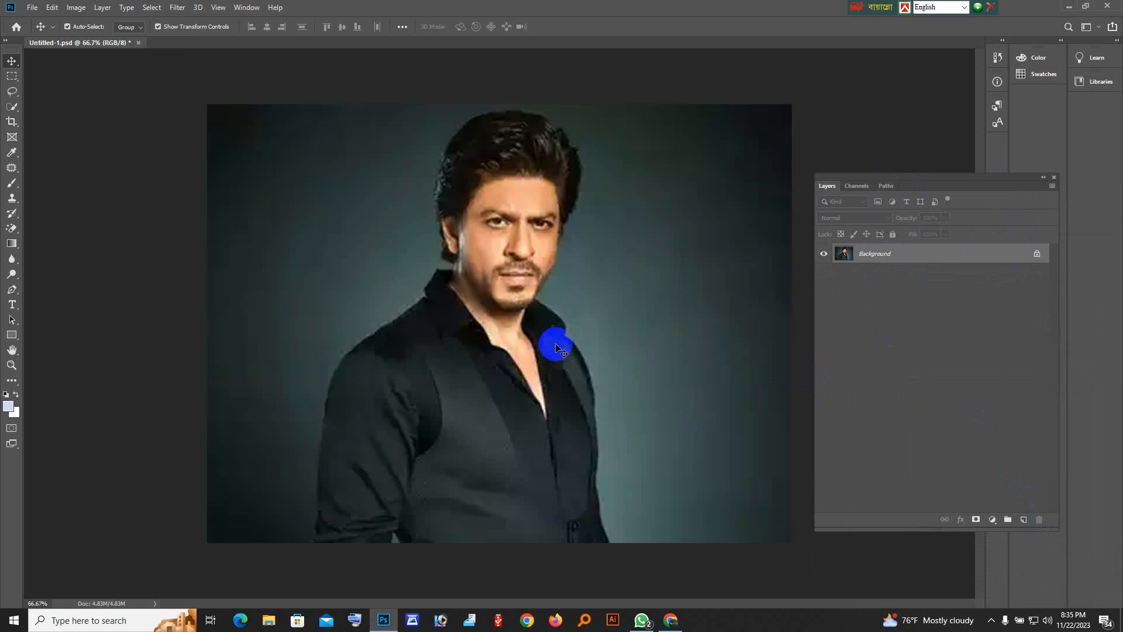
pyautogui.moveTo(936, 177); pyautogui.dragTo(952, 116)
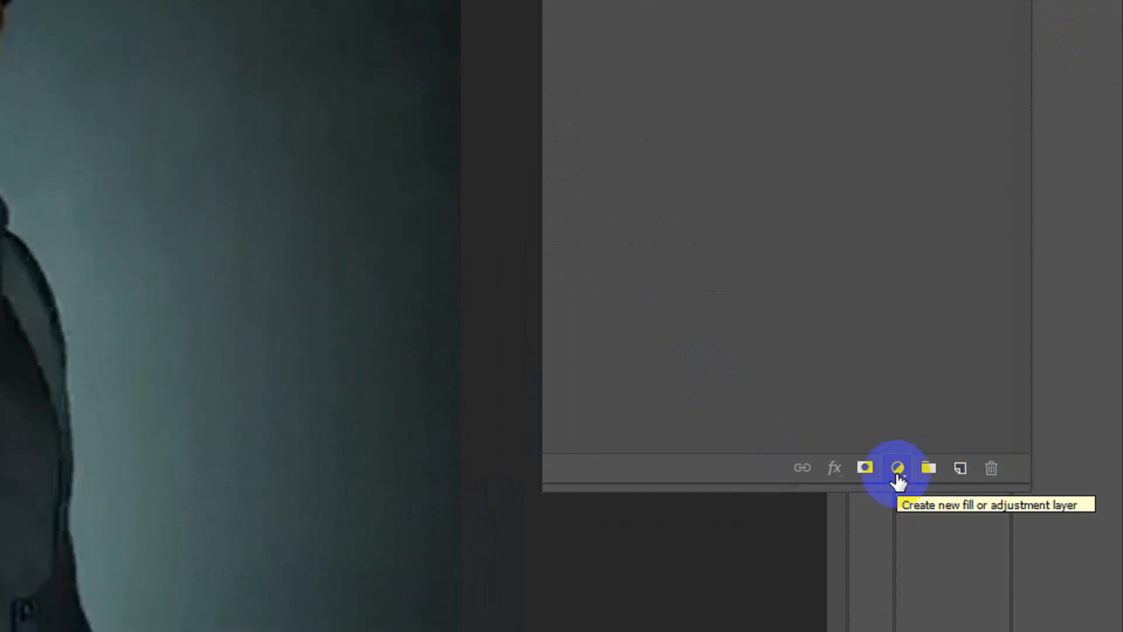
# - Add a Gradient fill layer above the Background layer
pyautogui.click(898, 471)
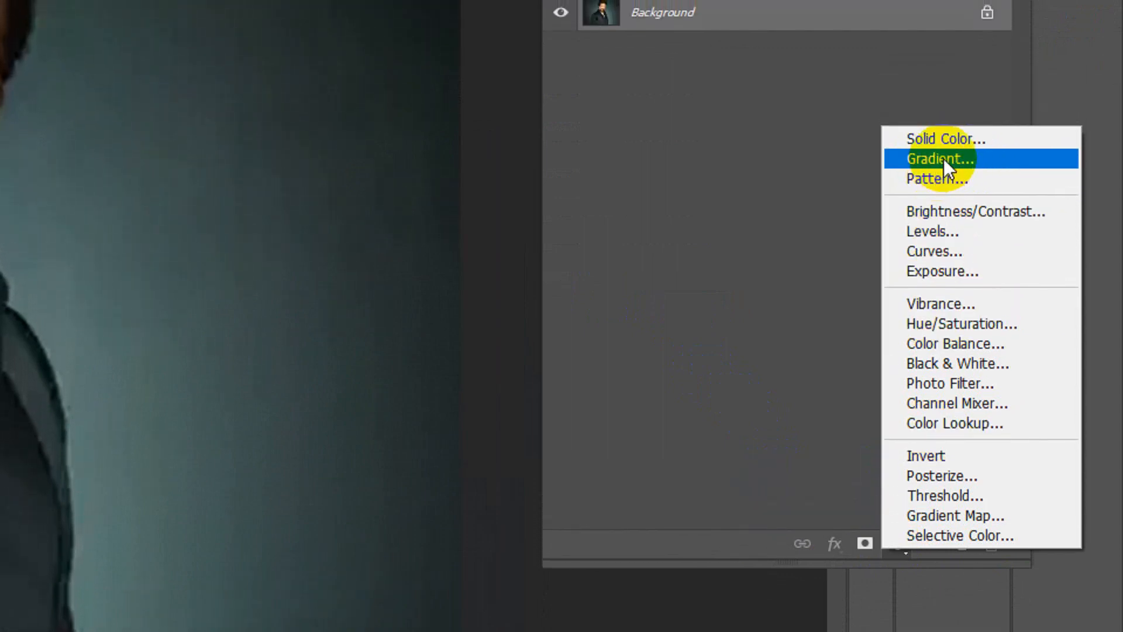
pyautogui.click(943, 159)
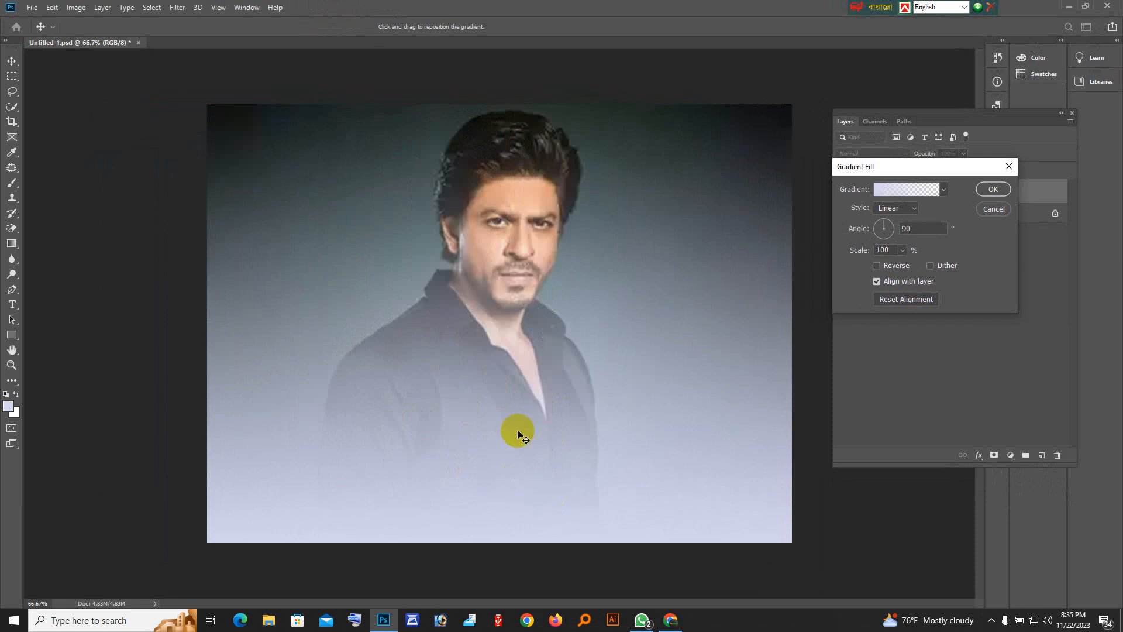
pyautogui.click(887, 192)
pyautogui.press('F9')
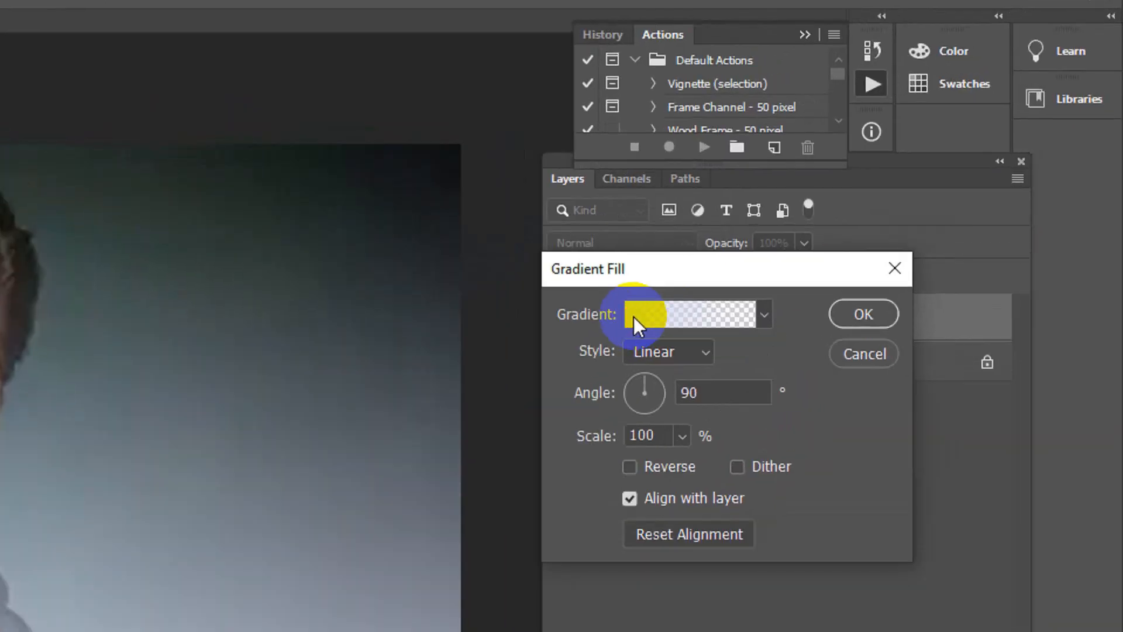
# - Set the starting colour stop of the colour-to-transparent gradient to pink ff00cc and accept the edited gradient
pyautogui.click(878, 190)
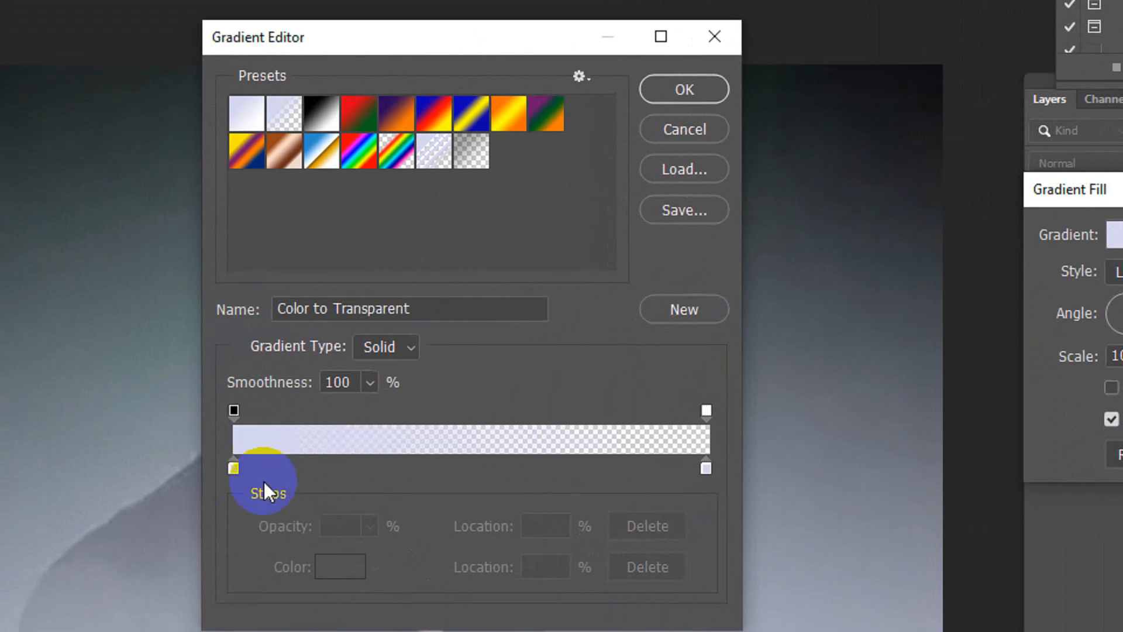
pyautogui.click(236, 461)
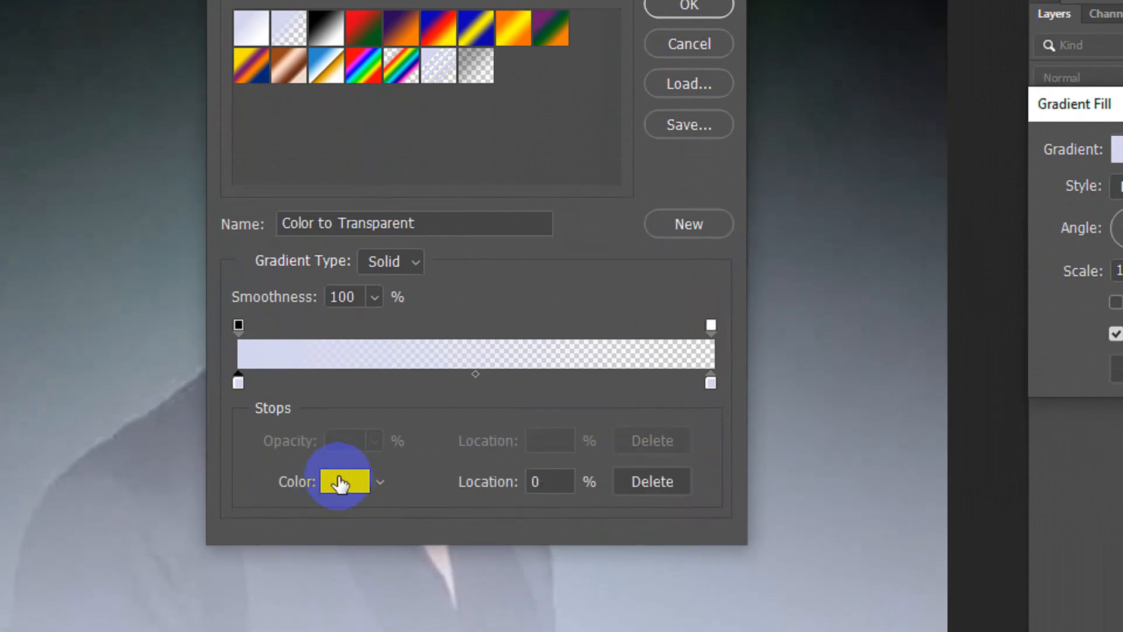
pyautogui.click(347, 475)
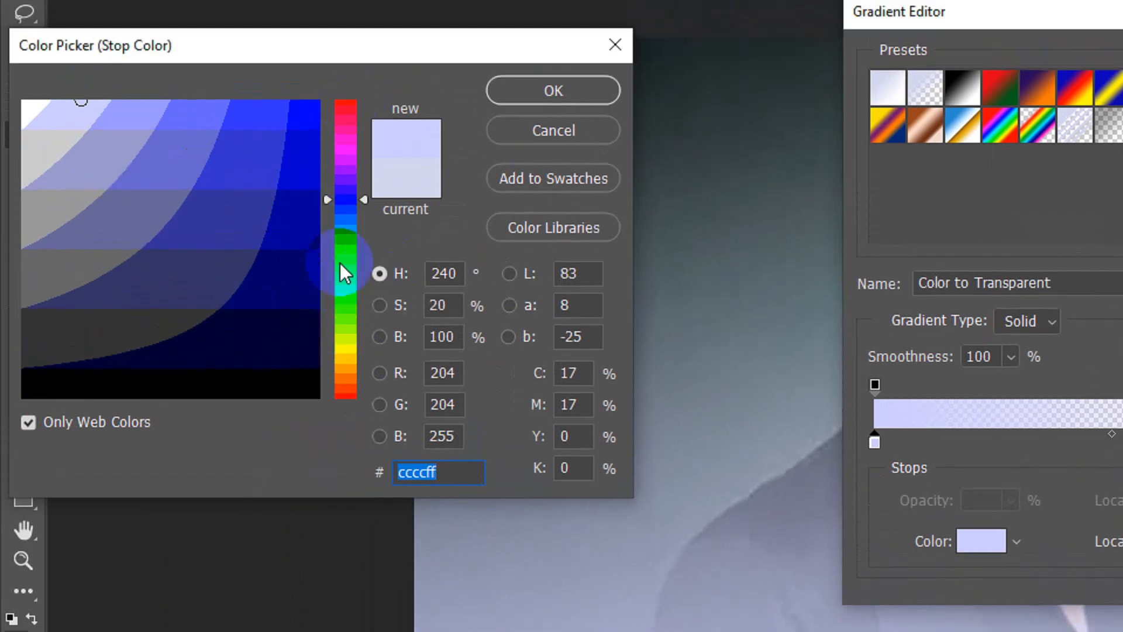
pyautogui.click(343, 154)
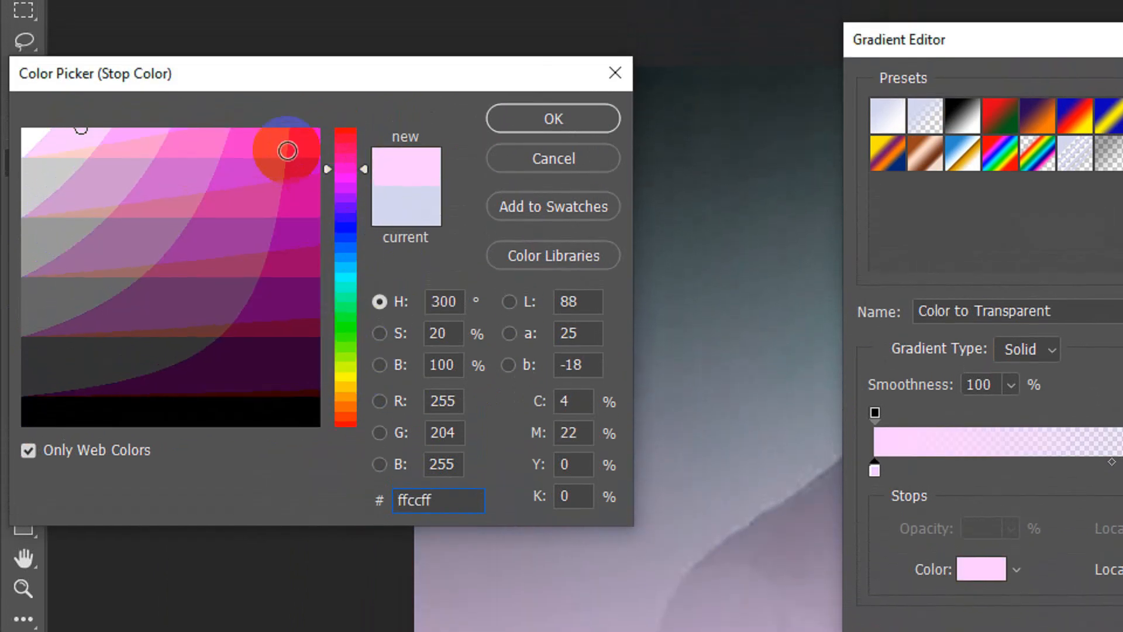
pyautogui.click(310, 159)
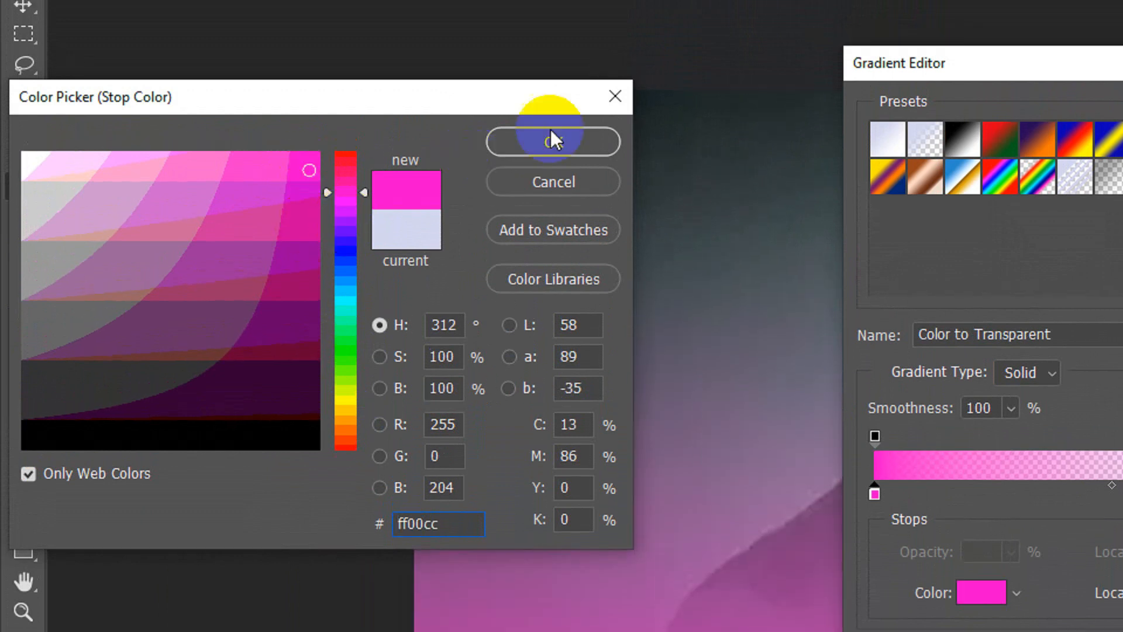
pyautogui.click(553, 156)
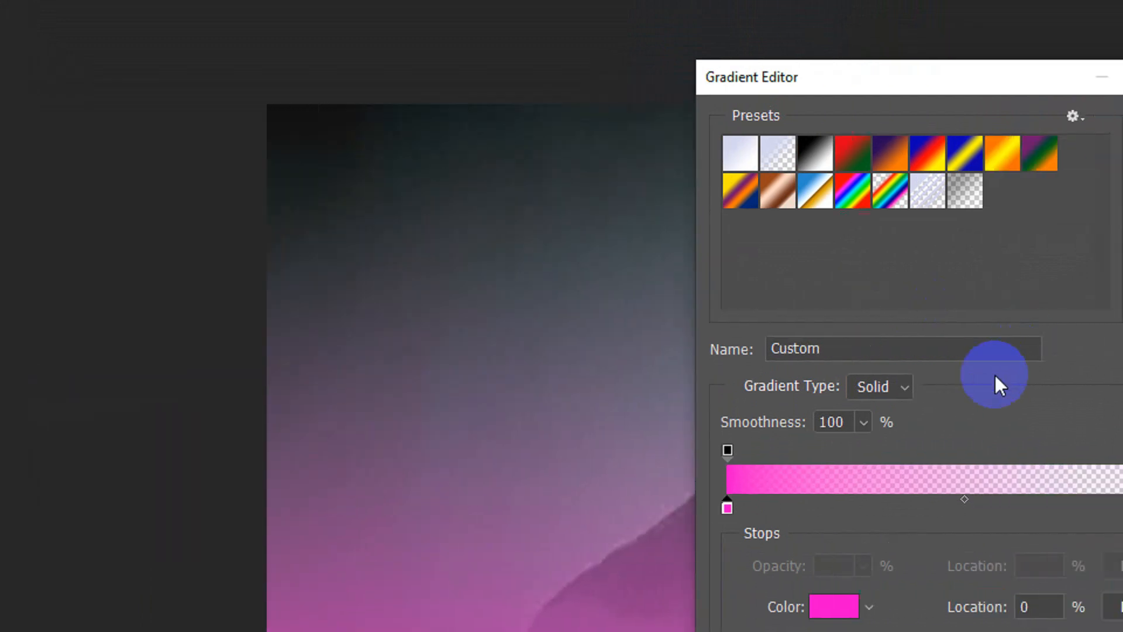
pyautogui.click(929, 152)
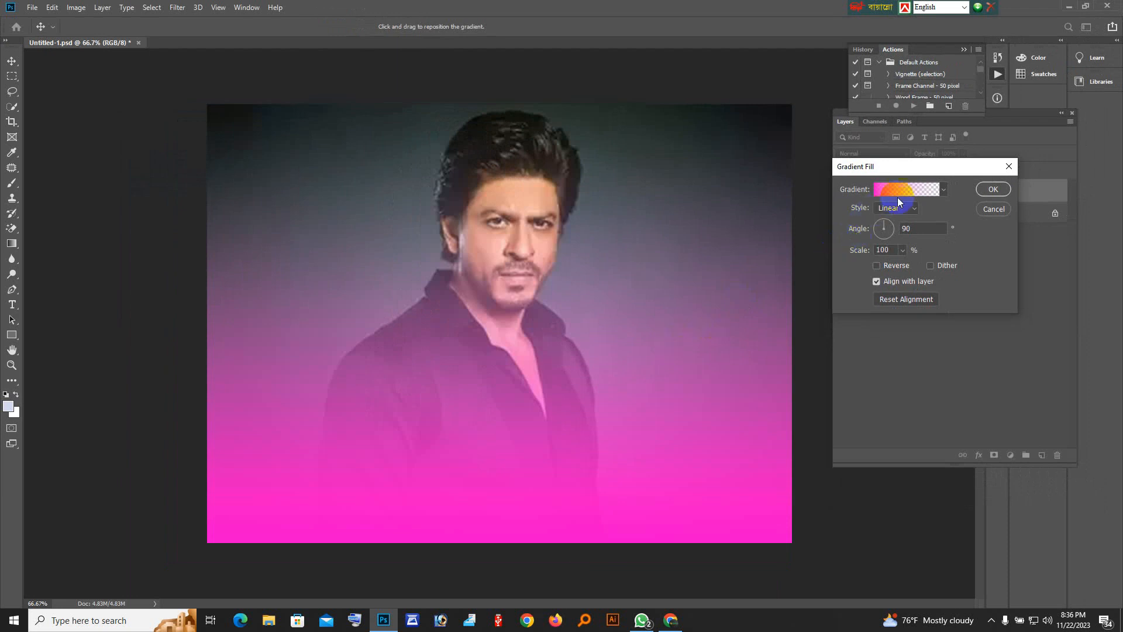
# - Rotate the pink gradient to an angle of about 175.26° so it fades from the photo's right side, and confirm the fill
pyautogui.click(896, 231)
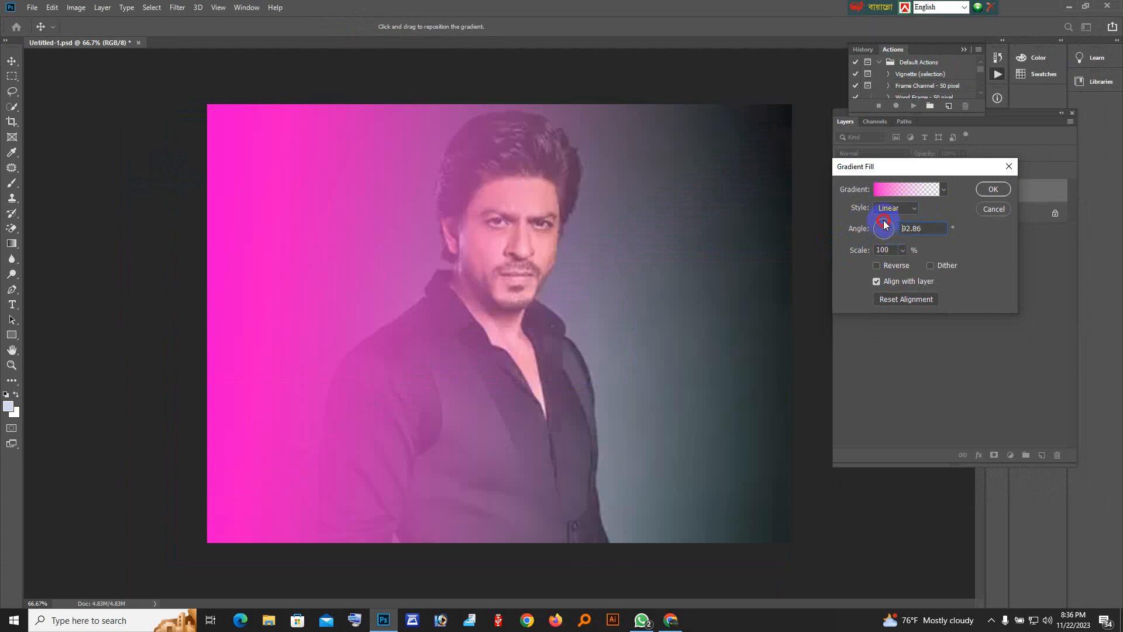
pyautogui.click(876, 228)
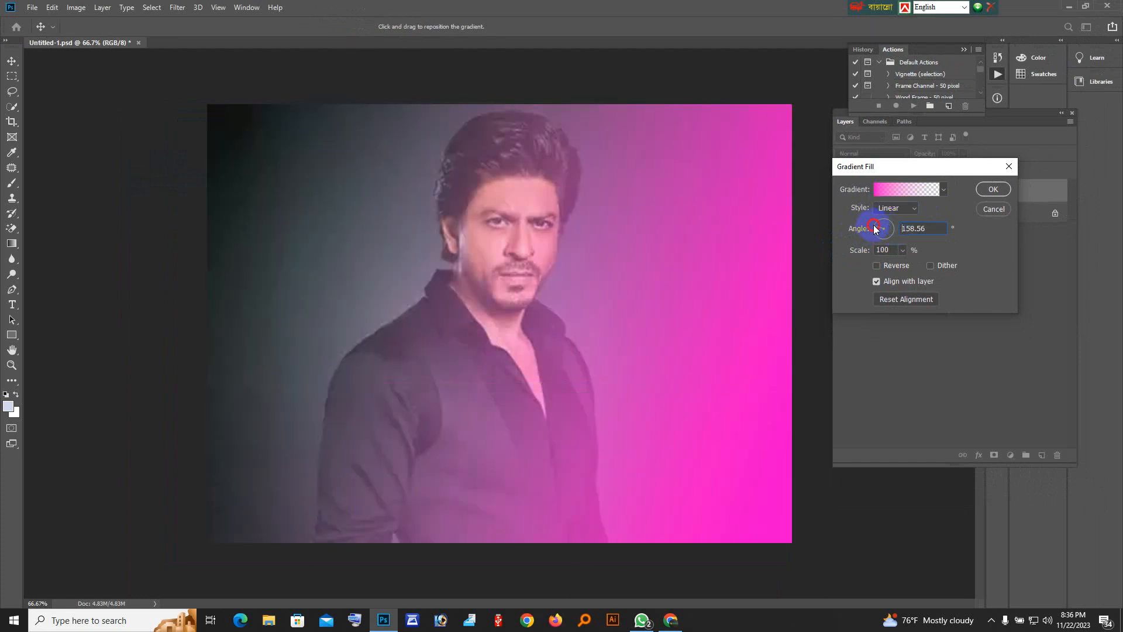
pyautogui.click(737, 241)
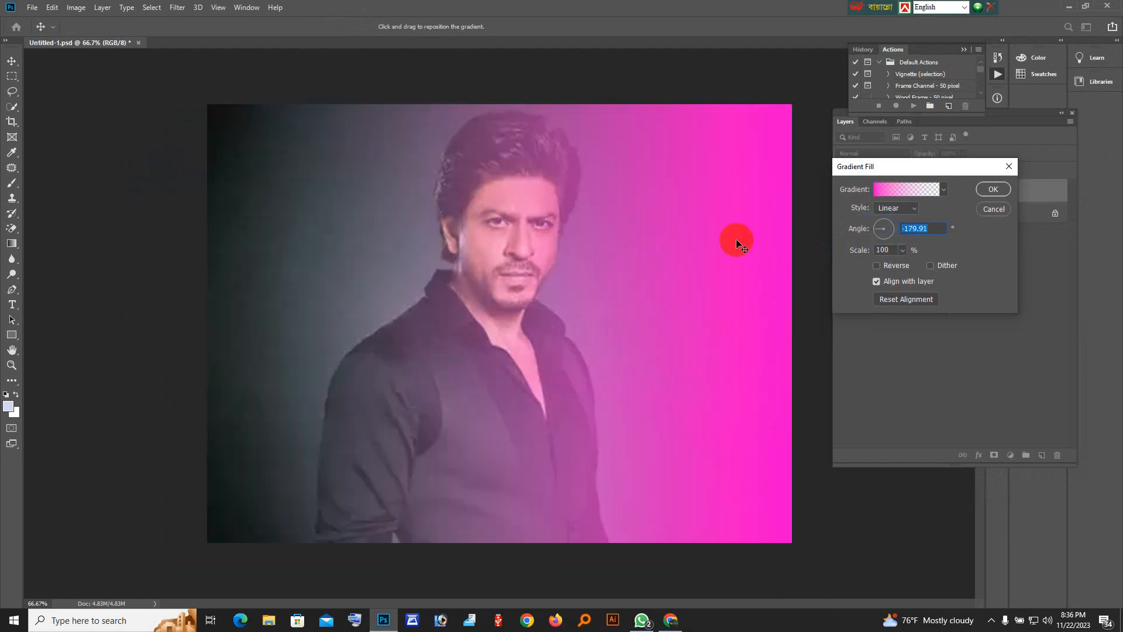
pyautogui.click(873, 230)
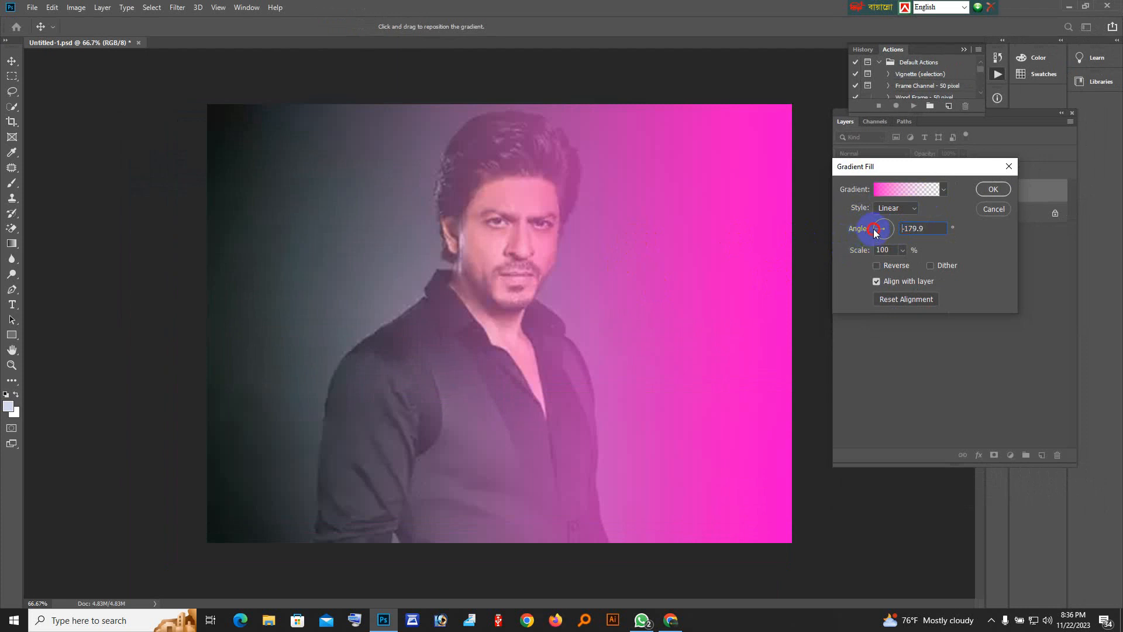
pyautogui.moveTo(874, 232); pyautogui.dragTo(874, 231)
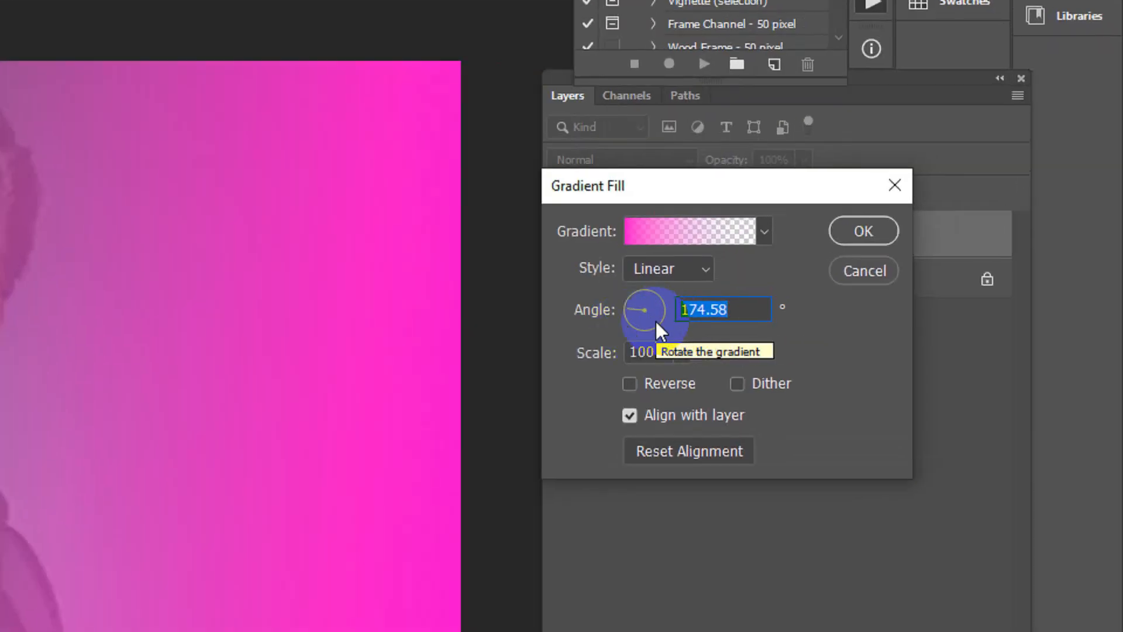
pyautogui.moveTo(641, 311); pyautogui.dragTo(617, 308)
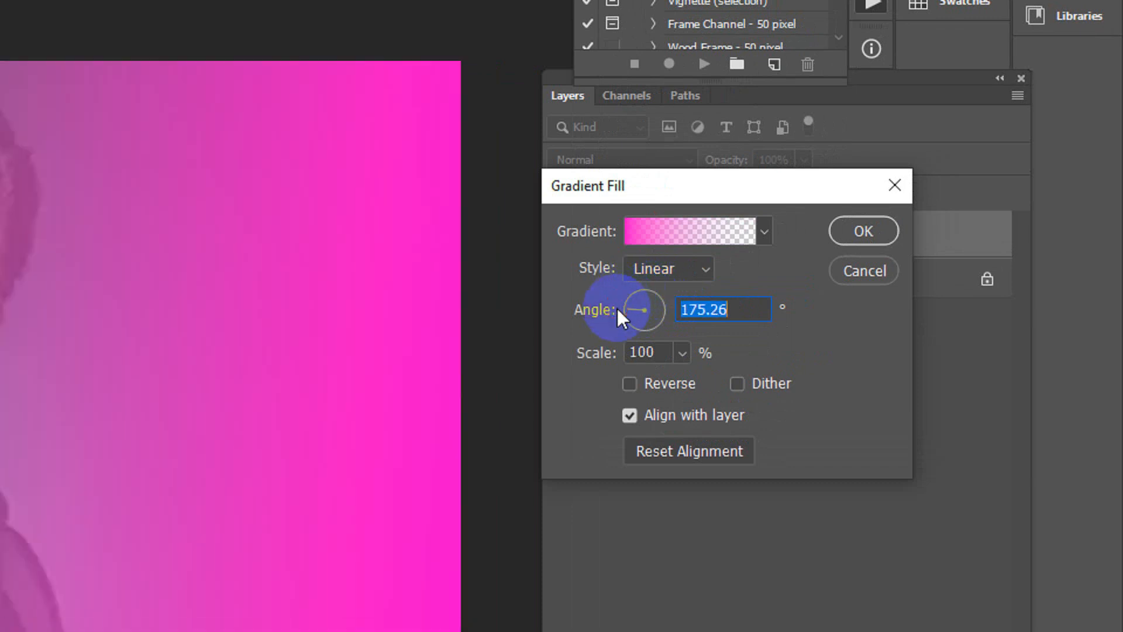
pyautogui.click(858, 232)
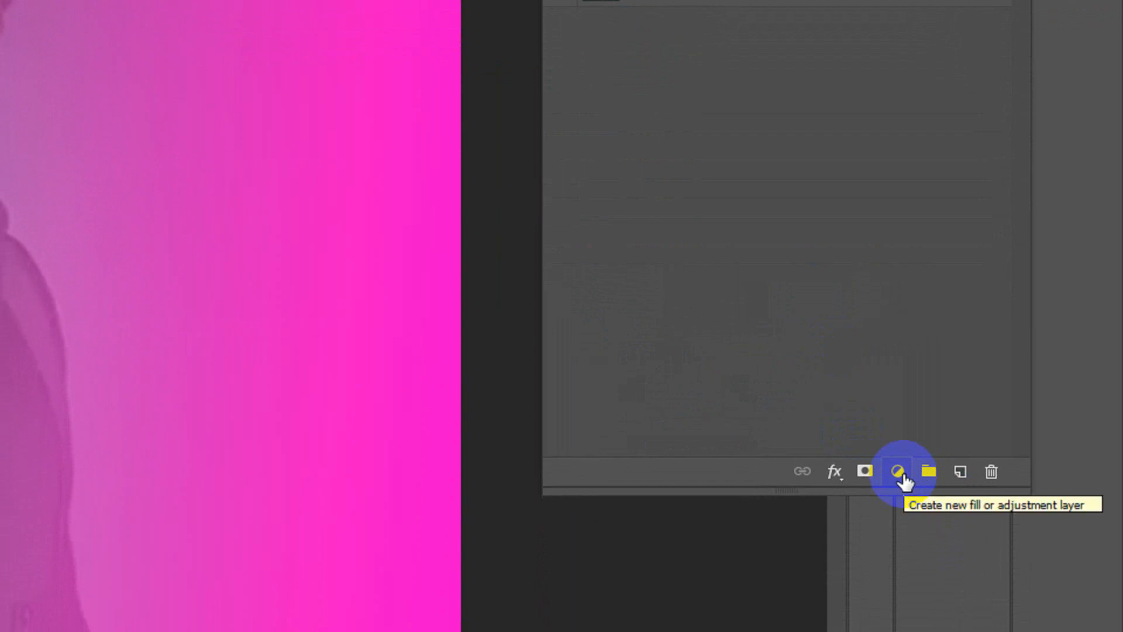
# - Add a second Gradient fill layer above the pink one and set its angle to 0°
pyautogui.click(901, 474)
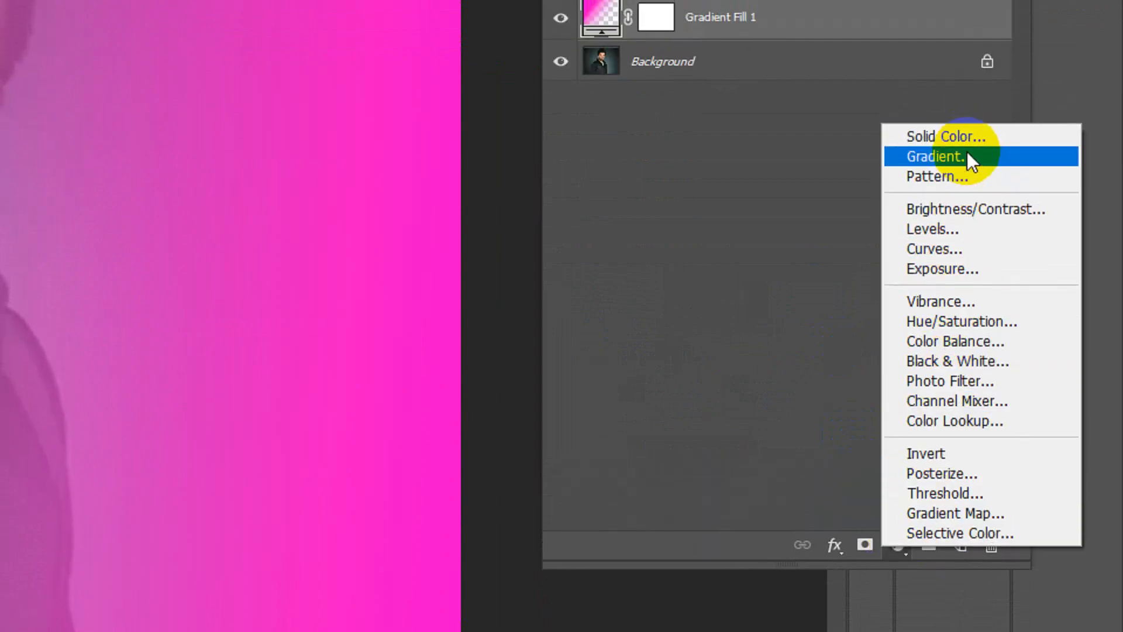
pyautogui.click(967, 153)
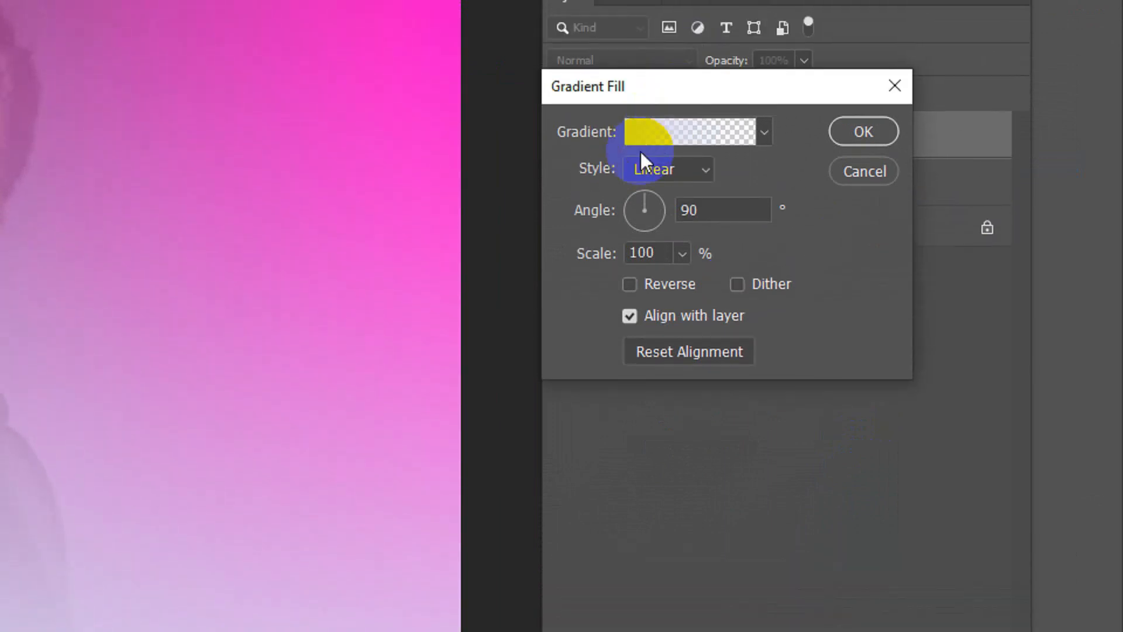
pyautogui.moveTo(644, 206); pyautogui.dragTo(616, 223)
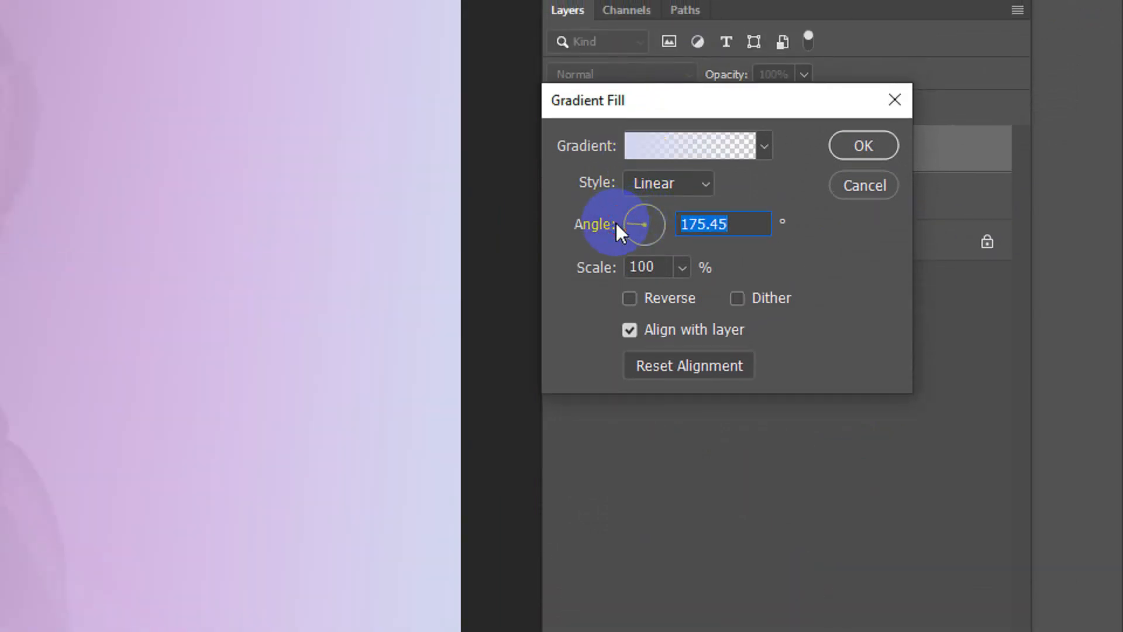
pyautogui.click(676, 198)
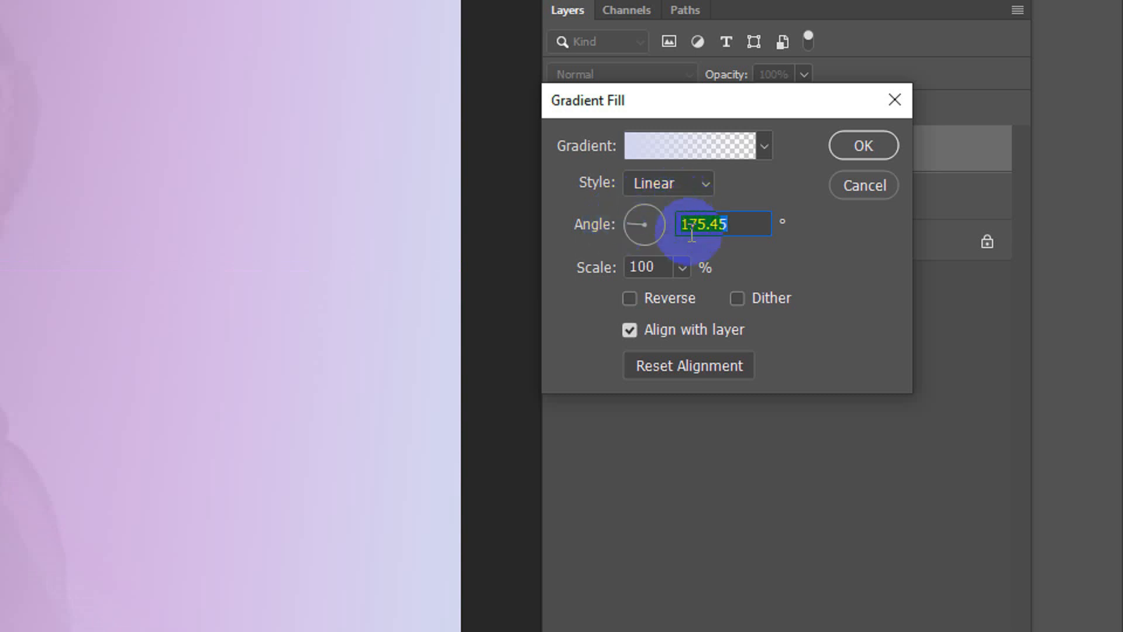
pyautogui.click(605, 224)
pyautogui.write('0')
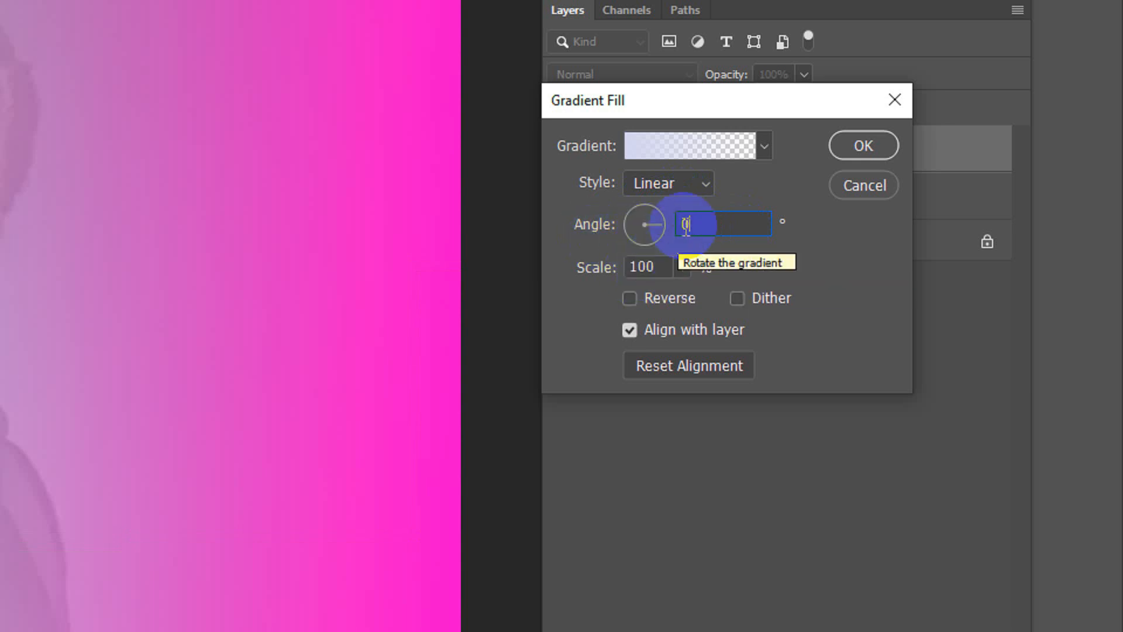
# - Set the starting colour stop of the second gradient to blue 0033ff and confirm the fill
pyautogui.click(652, 146)
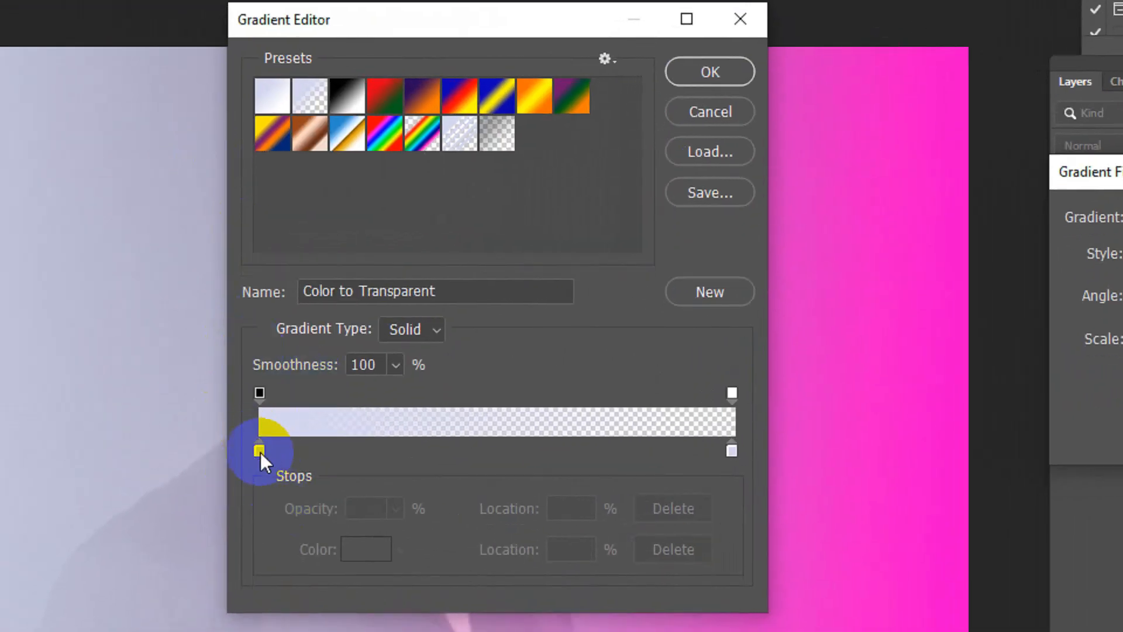
pyautogui.click(259, 450)
pyautogui.click(366, 548)
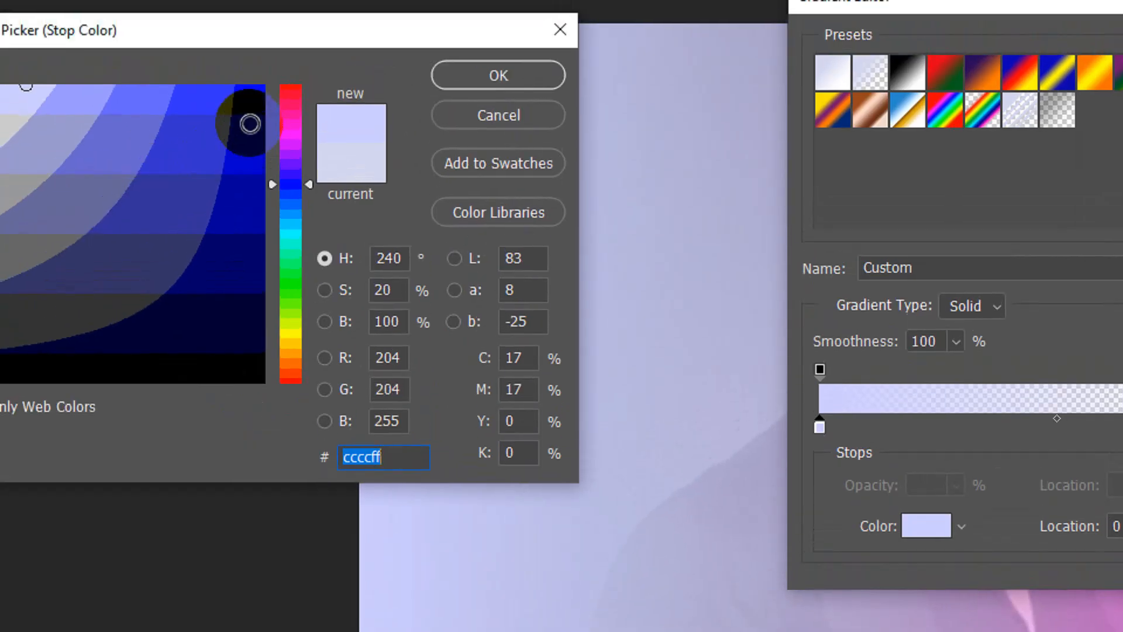
pyautogui.click(248, 148)
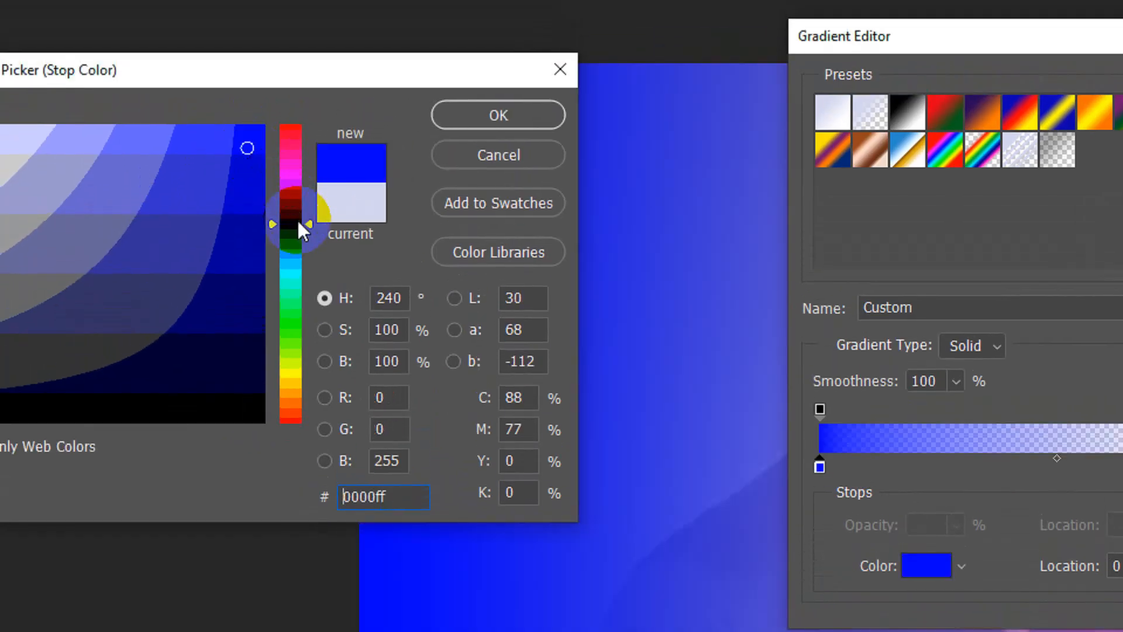
pyautogui.click(297, 228)
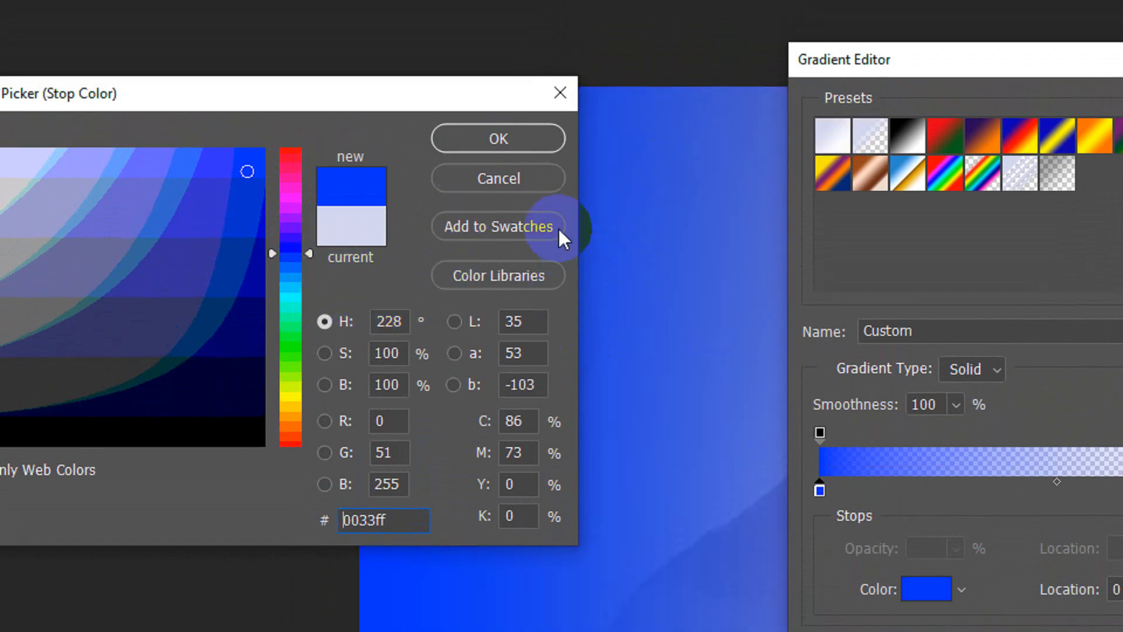
pyautogui.click(503, 120)
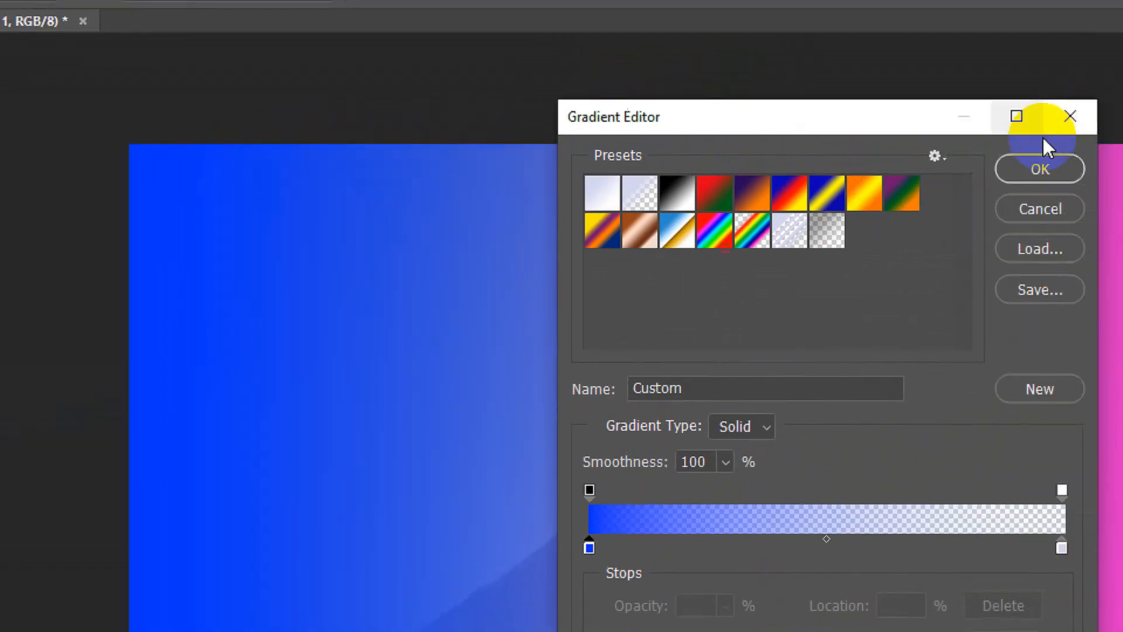
pyautogui.click(1040, 169)
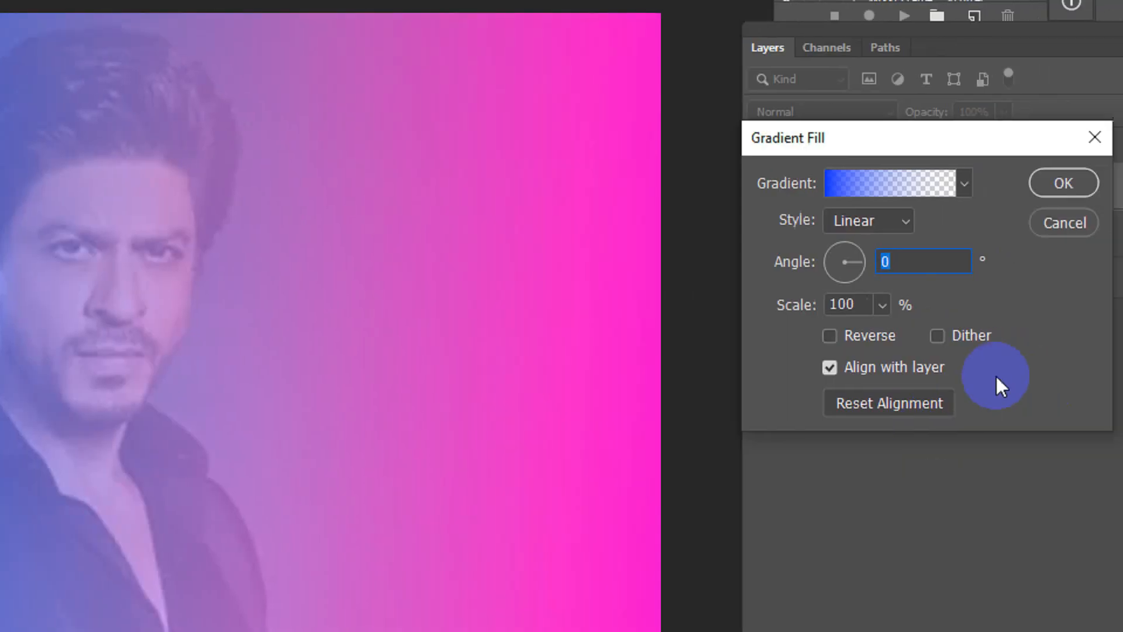
pyautogui.click(915, 183)
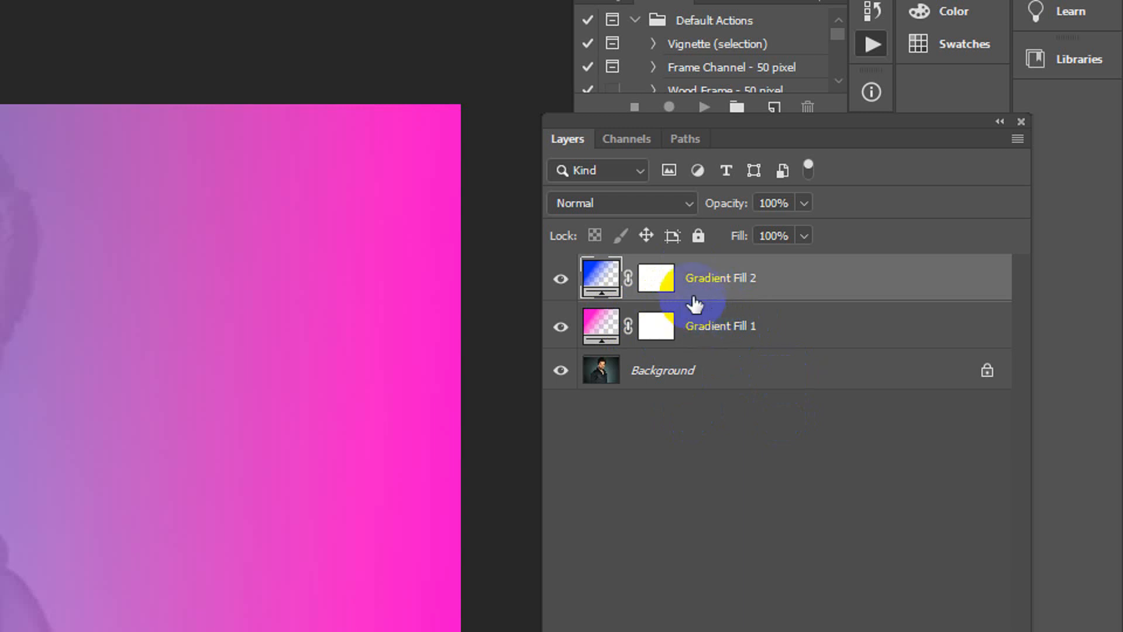
# - Merge the blue and pink gradient fill layers into a single layer
pyautogui.keyDown('ctrl'); pyautogui.click(696, 295); pyautogui.keyUp('ctrl')
pyautogui.click(719, 314)
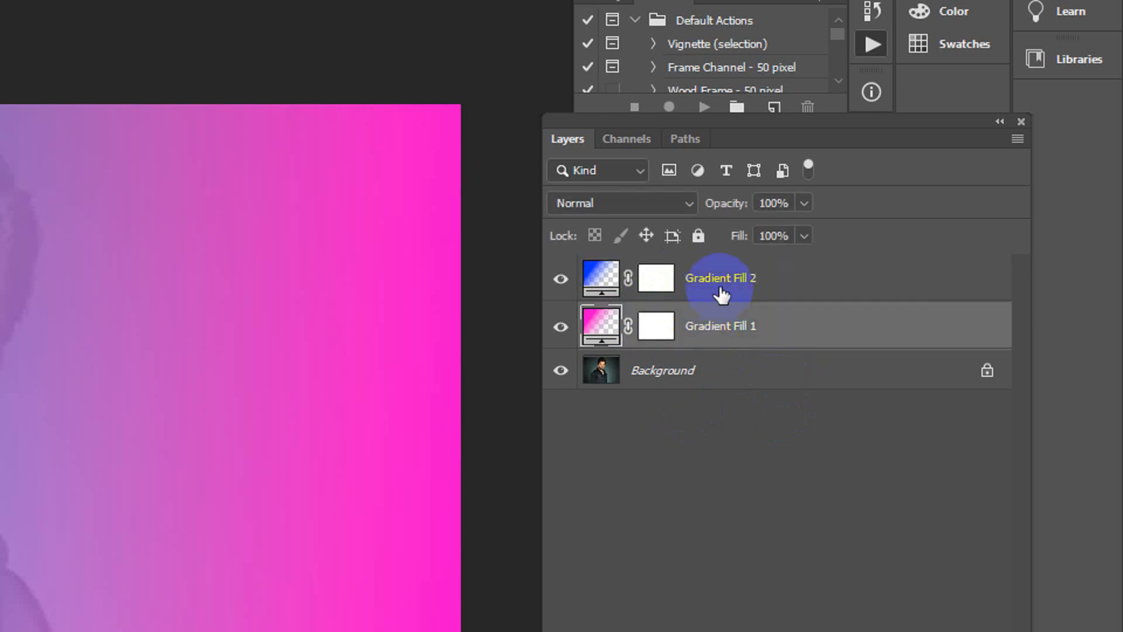
pyautogui.keyDown('shift'); pyautogui.click(673, 292); pyautogui.keyUp('shift')
pyautogui.rightClick(688, 295)
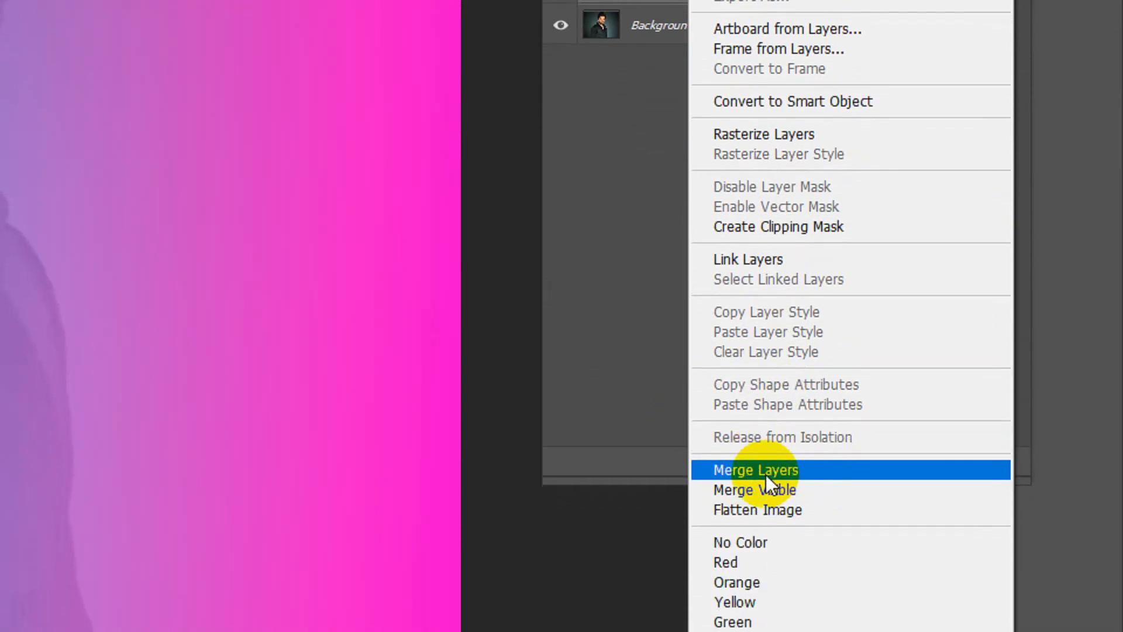
pyautogui.click(766, 479)
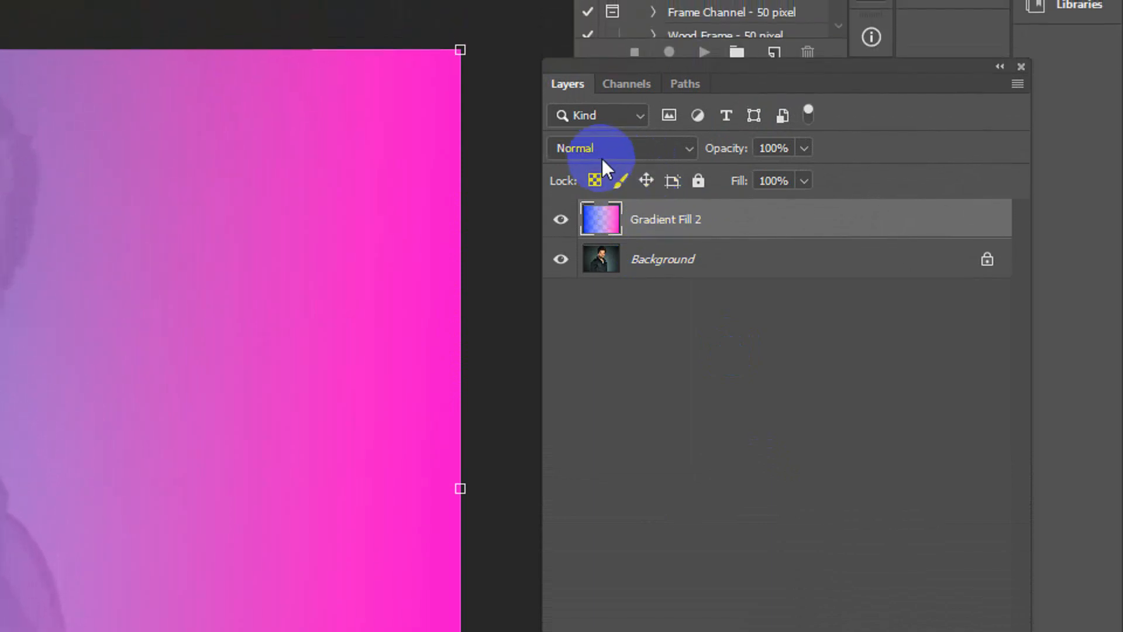
# - Set the blend mode of the merged gradient layer to Color so it tints the portrait beneath
pyautogui.click(689, 149)
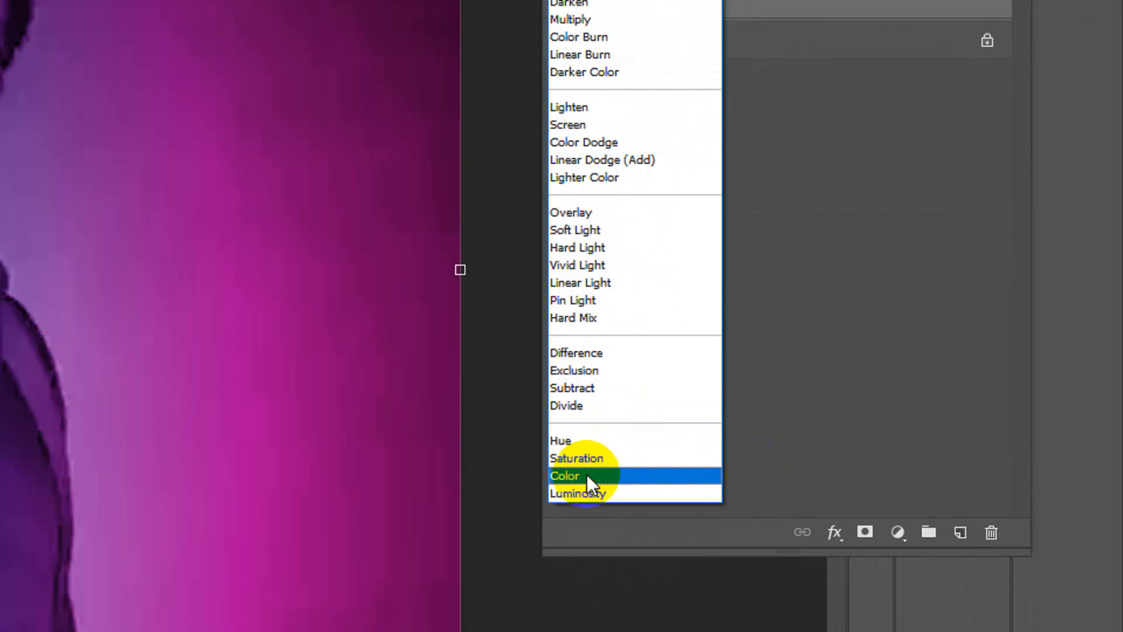
pyautogui.click(587, 475)
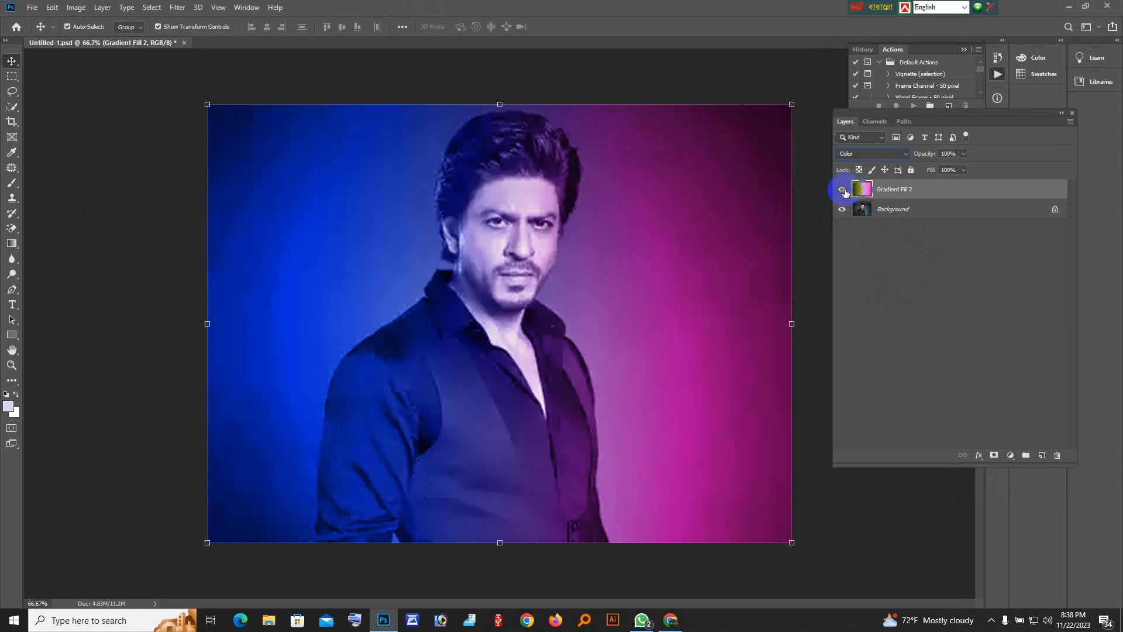
# - Toggle the merged gradient layer's visibility off and on to compare the portrait before and after the colour effect
pyautogui.click(843, 189)
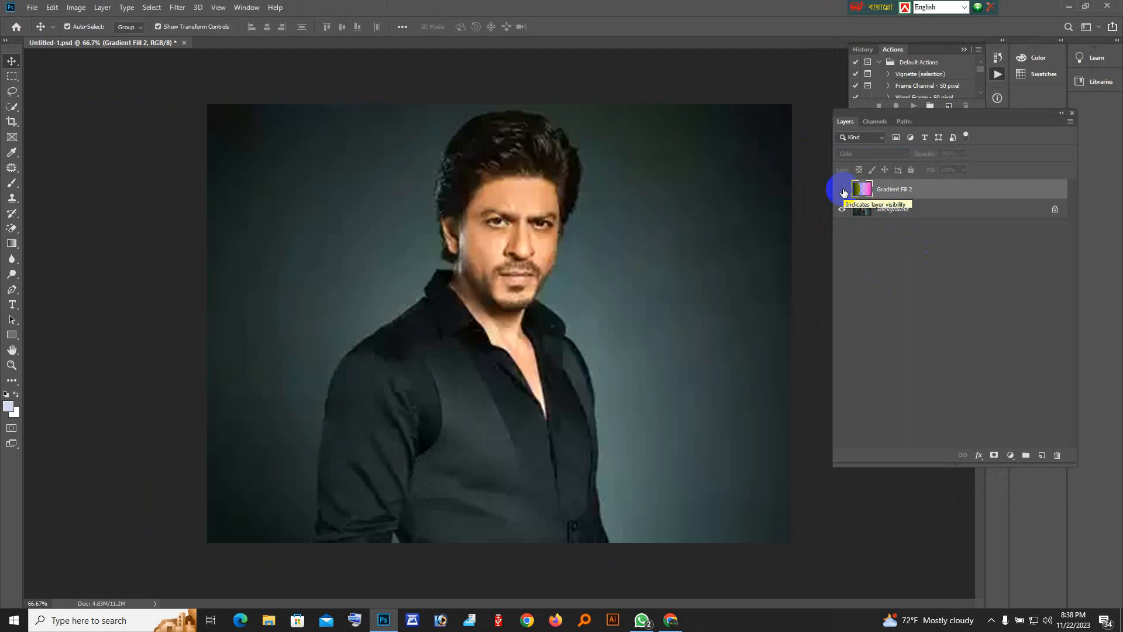
pyautogui.click(843, 190)
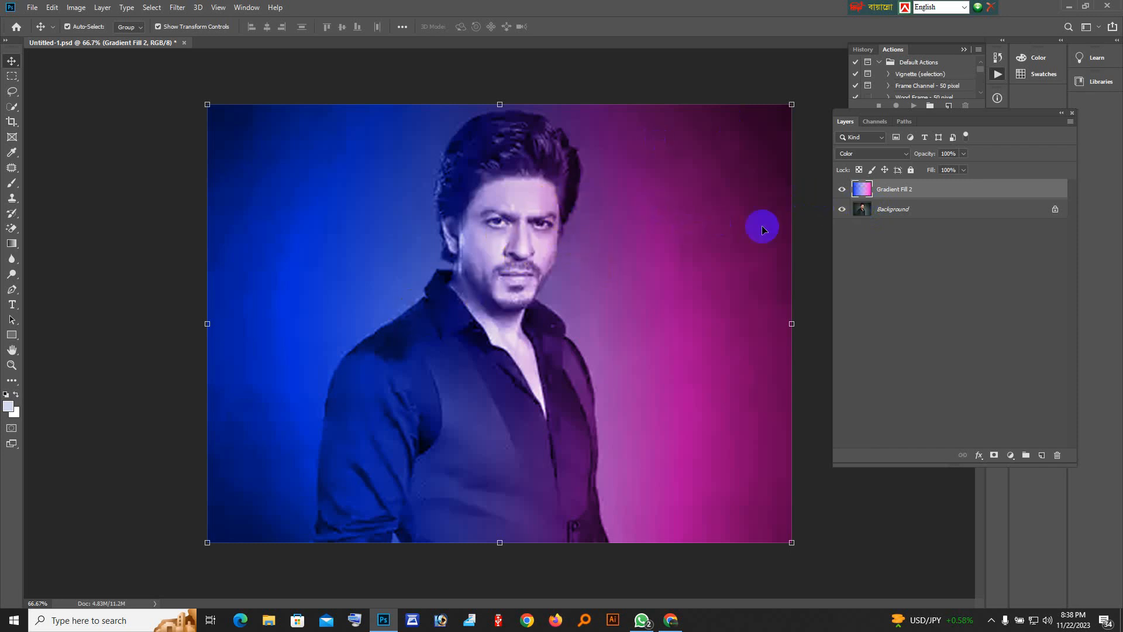
pyautogui.click(842, 191)
pyautogui.click(842, 191)
pyautogui.click(842, 190)
pyautogui.click(842, 190)
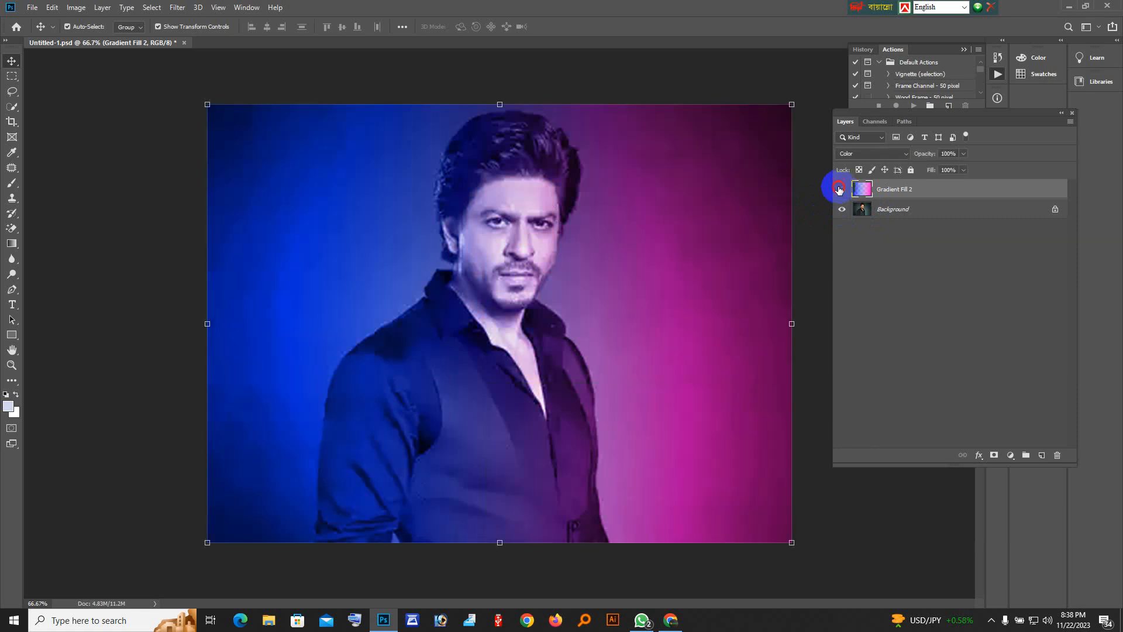
pyautogui.click(840, 190)
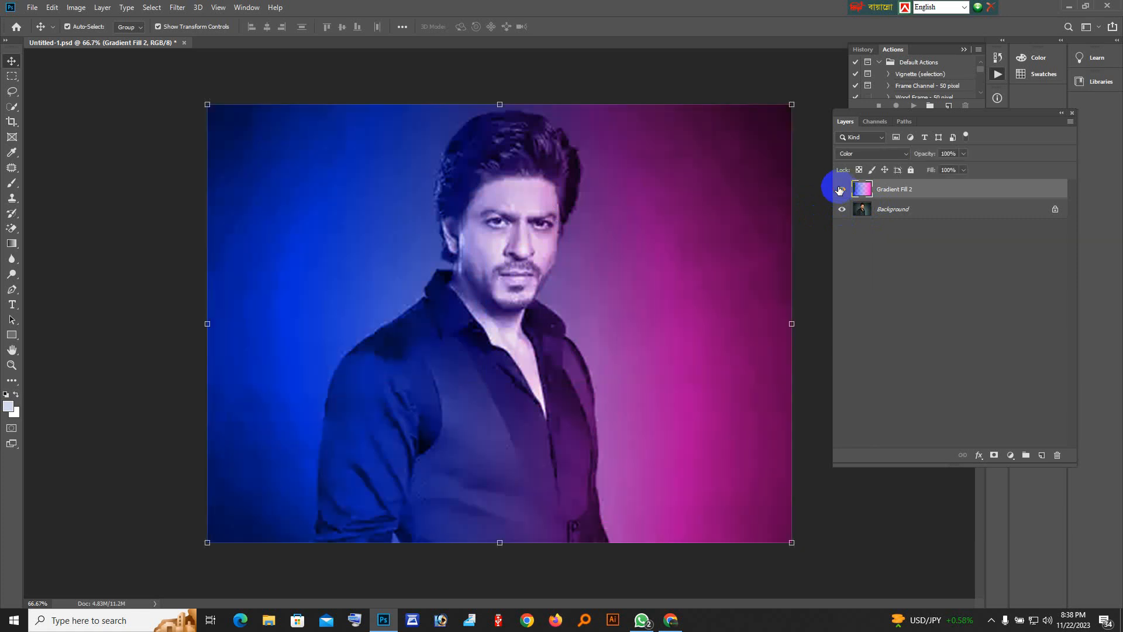